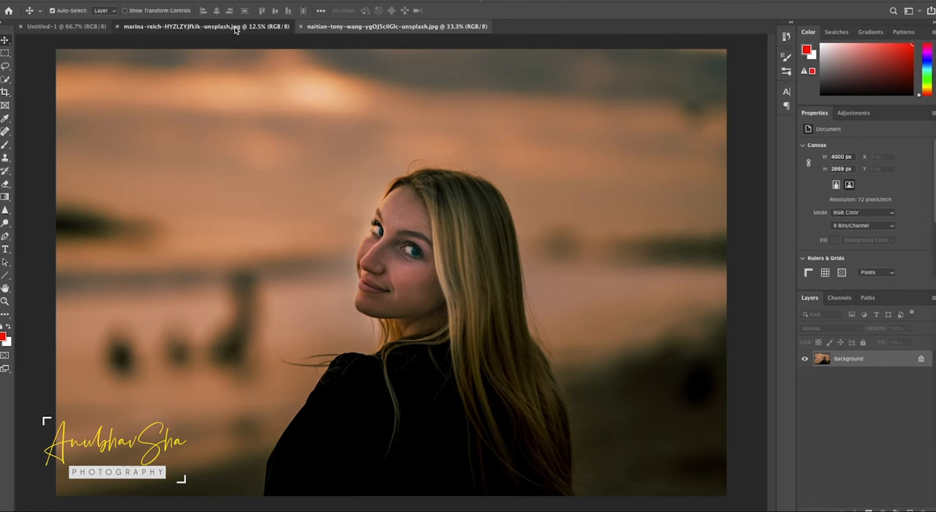
Select the woman's face and adjoining hair in the portrait photo with the Quick Selection tool
{"action": "left_click", "coordinate": [351, 26]}
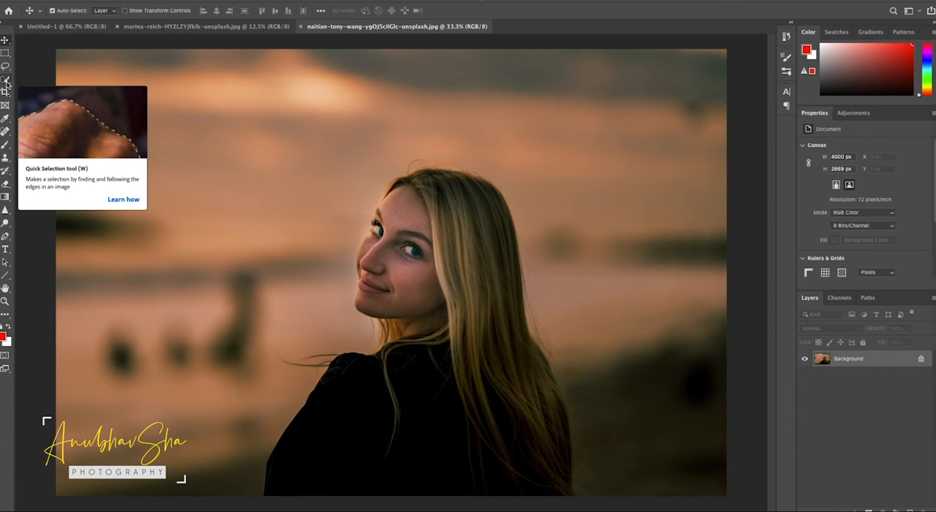
{"action": "left_click", "coordinate": [6, 83]}
{"action": "mouse_move", "coordinate": [376, 248]}
{"action": "left_mouse_down"}
{"action": "mouse_move", "coordinate": [427, 176]}
{"action": "mouse_move", "coordinate": [478, 184]}
{"action": "mouse_move", "coordinate": [511, 224]}
{"action": "mouse_move", "coordinate": [510, 318]}
{"action": "left_mouse_up"}
{"action": "key", "text": "super+plus"}
{"action": "key", "text": "super+plus"}
{"action": "key", "text": "super+plus"}
{"action": "mouse_move", "coordinate": [385, 437]}
{"action": "left_mouse_down"}
{"action": "mouse_move", "coordinate": [551, 410]}
{"action": "mouse_move", "coordinate": [420, 440]}
{"action": "mouse_move", "coordinate": [557, 391]}
{"action": "left_mouse_up"}
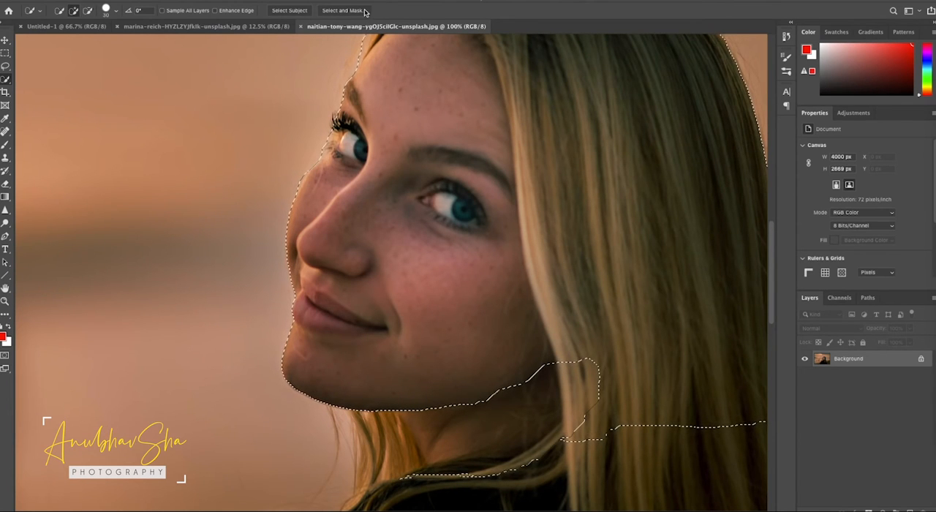
Refine the face selection in Select and Mask and output it as a New Layer with Layer Mask
{"action": "left_click", "coordinate": [336, 11]}
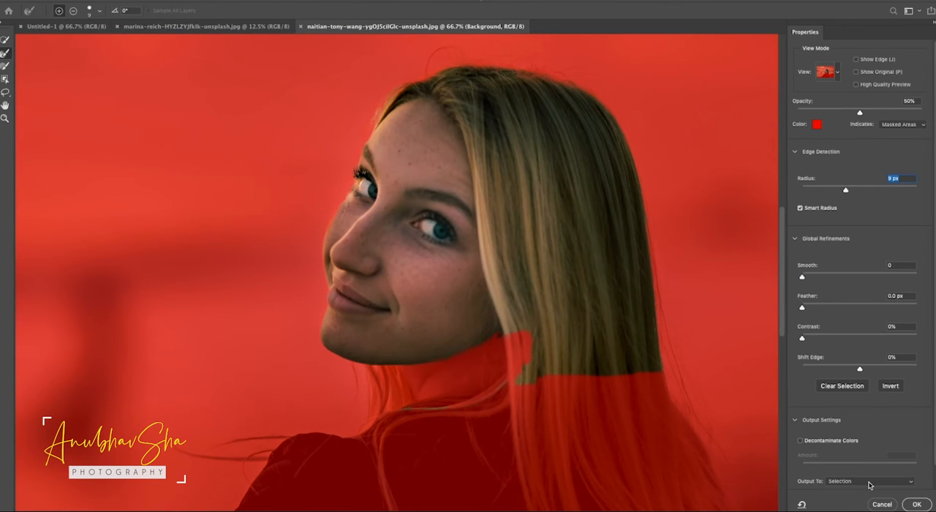
{"action": "left_click", "coordinate": [870, 482]}
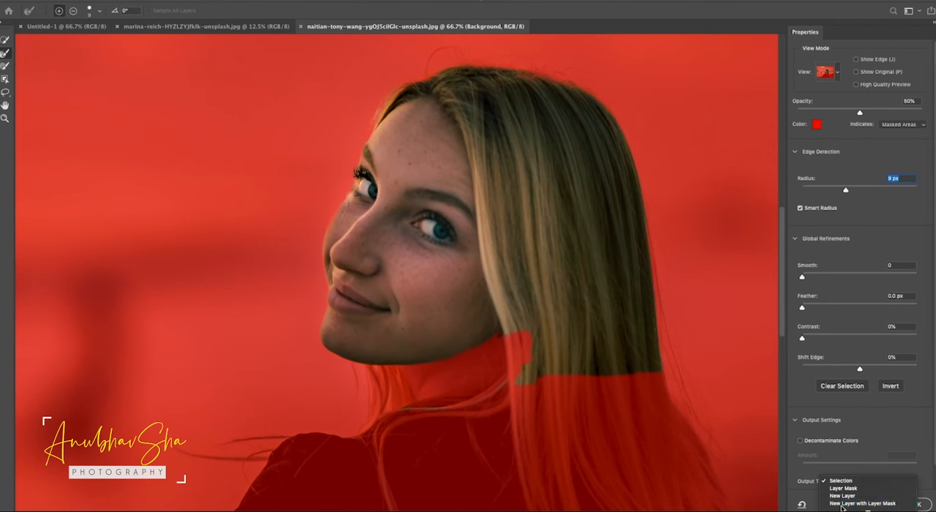
{"action": "left_click", "coordinate": [842, 503]}
{"action": "left_click", "coordinate": [913, 505]}
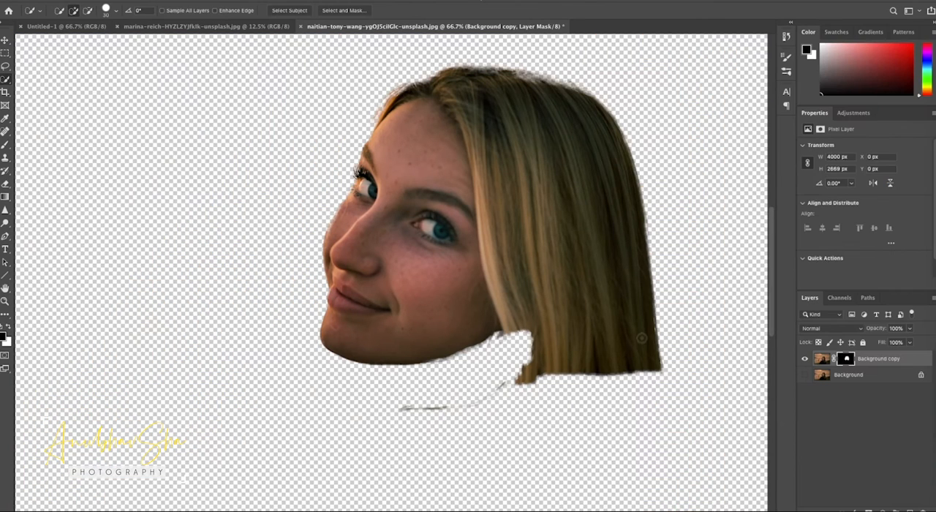
Convert the masked face layer to a smart object and place it in the middle of the wood texture document
{"action": "right_click", "coordinate": [910, 362]}
{"action": "left_click", "coordinate": [800, 219]}
{"action": "left_click", "coordinate": [6, 40]}
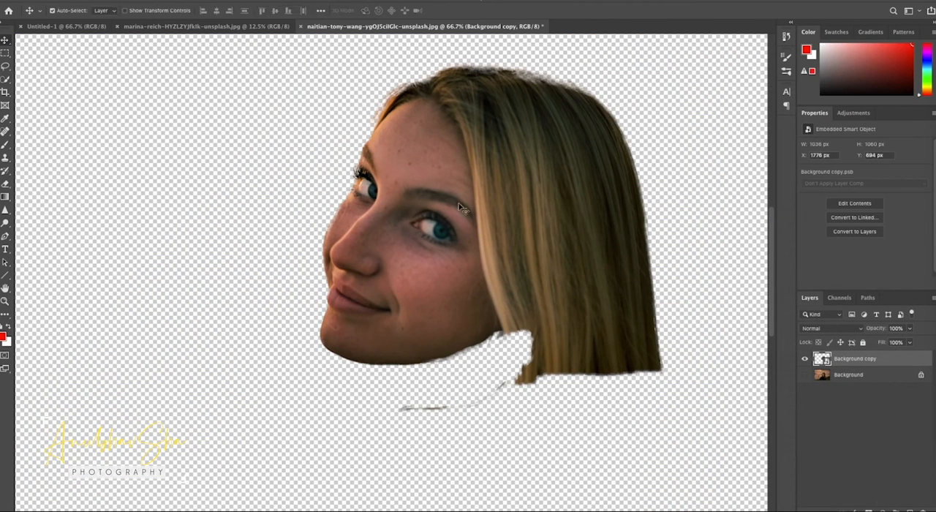
{"action": "left_click_drag", "start_coordinate": [438, 234], "coordinate": [391, 269]}
{"action": "key", "text": "ctrl"}
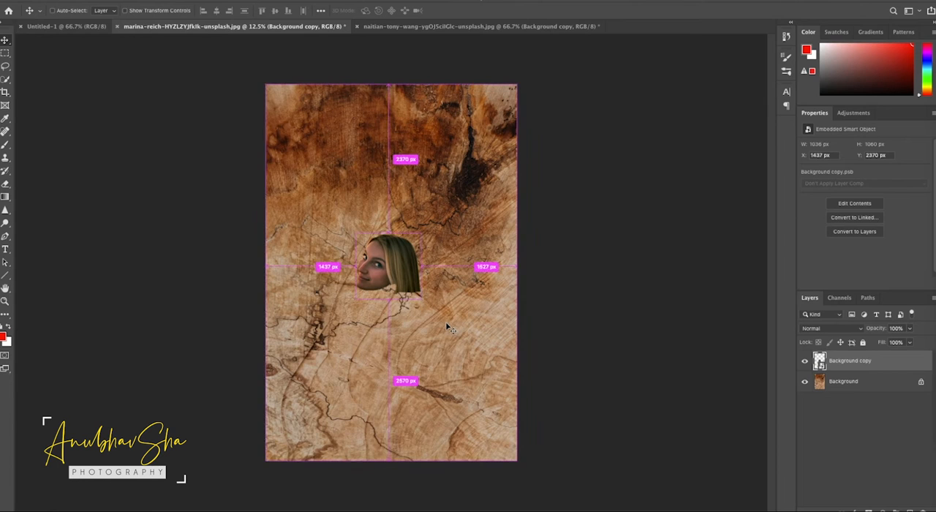
Enlarge the face with Free Transform to about 4943 × 5008 px so it fills most of the wood texture, and reposition it
{"action": "key", "text": "ctrl+t"}
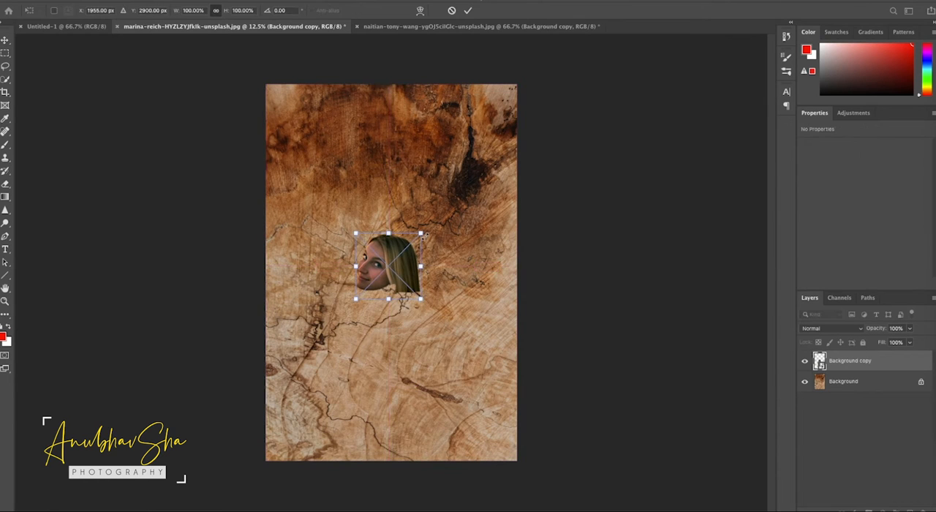
{"action": "left_click_drag", "start_coordinate": [423, 233], "coordinate": [499, 144]}
{"action": "left_click_drag", "start_coordinate": [356, 299], "coordinate": [273, 384]}
{"action": "left_click_drag", "start_coordinate": [440, 290], "coordinate": [479, 282]}
{"action": "left_click_drag", "start_coordinate": [553, 384], "coordinate": [581, 346]}
{"action": "left_click_drag", "start_coordinate": [486, 259], "coordinate": [476, 245]}
{"action": "left_click_drag", "start_coordinate": [336, 385], "coordinate": [292, 463]}
{"action": "left_click_drag", "start_coordinate": [389, 335], "coordinate": [435, 323]}
{"action": "key", "text": "Return"}
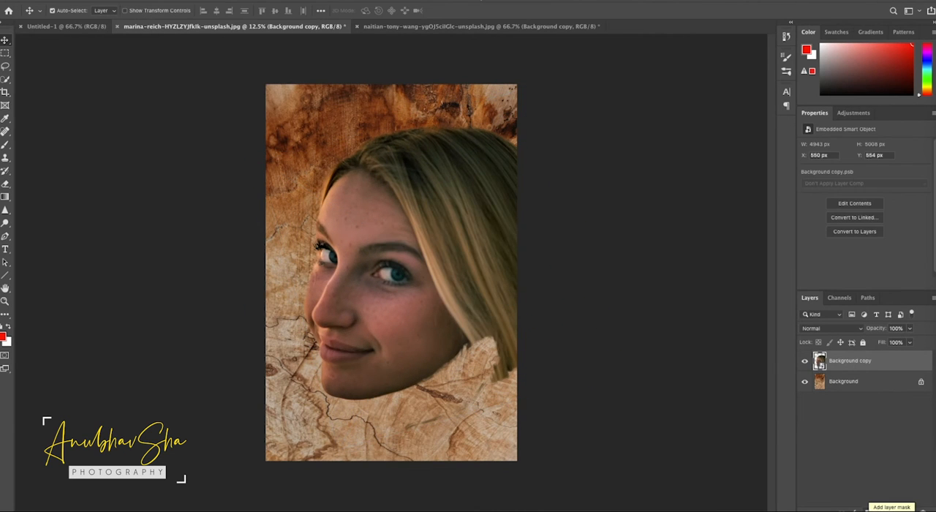
Add a layer mask to the face layer and brush away the outer hair in black for a soft, rounded edge
{"action": "left_click", "coordinate": [882, 510]}
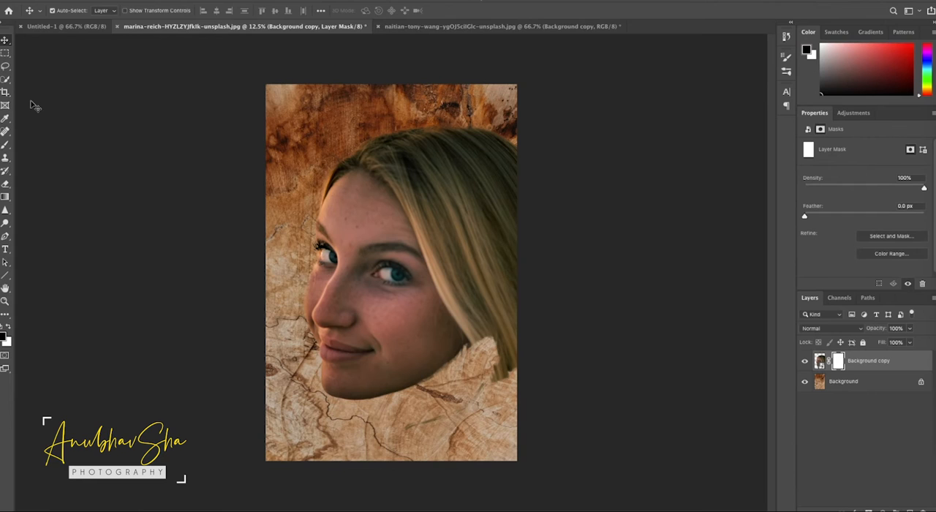
{"action": "key", "text": "b"}
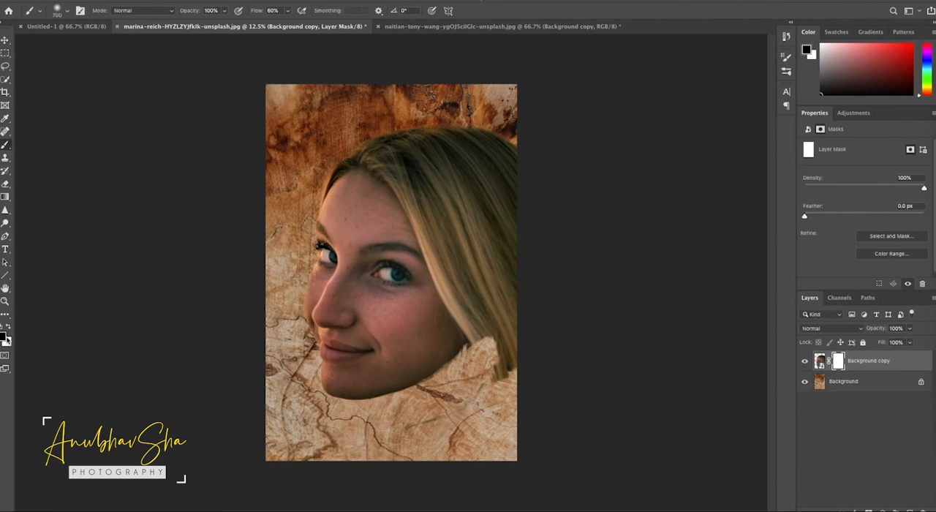
{"action": "mouse_move", "coordinate": [501, 142]}
{"action": "left_mouse_down"}
{"action": "mouse_move", "coordinate": [456, 114]}
{"action": "mouse_move", "coordinate": [516, 163]}
{"action": "mouse_move", "coordinate": [445, 112]}
{"action": "mouse_move", "coordinate": [470, 122]}
{"action": "mouse_move", "coordinate": [420, 104]}
{"action": "mouse_move", "coordinate": [422, 123]}
{"action": "mouse_move", "coordinate": [406, 115]}
{"action": "mouse_move", "coordinate": [518, 163]}
{"action": "mouse_move", "coordinate": [463, 138]}
{"action": "mouse_move", "coordinate": [481, 149]}
{"action": "mouse_move", "coordinate": [531, 403]}
{"action": "left_mouse_up"}
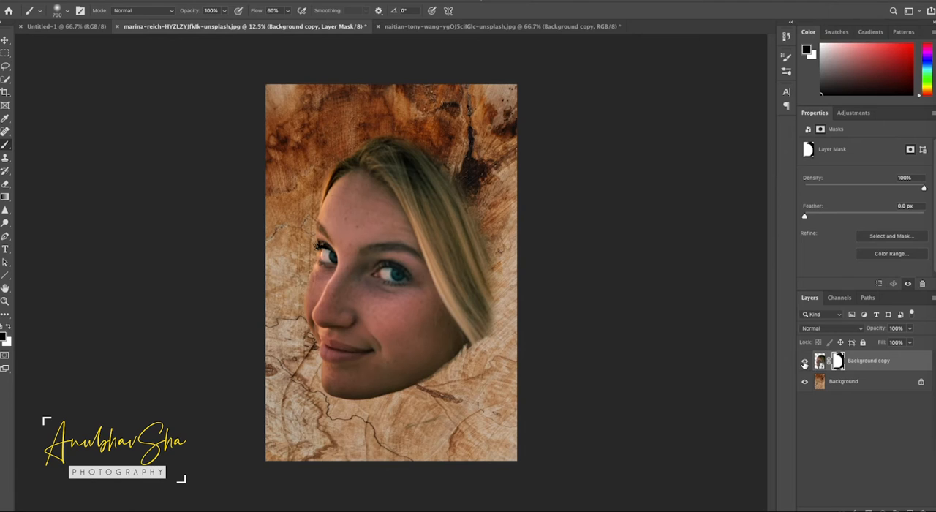
Rename the face layer as Model, then unlock the wood texture layer and name it background
{"action": "double_click", "coordinate": [872, 361]}
{"action": "type", "text": "Model"}
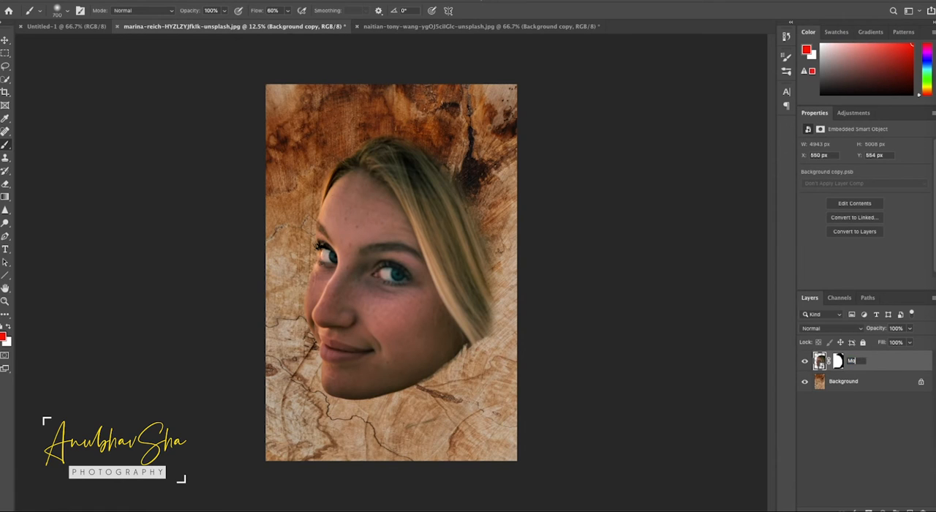
{"action": "double_click", "coordinate": [877, 384]}
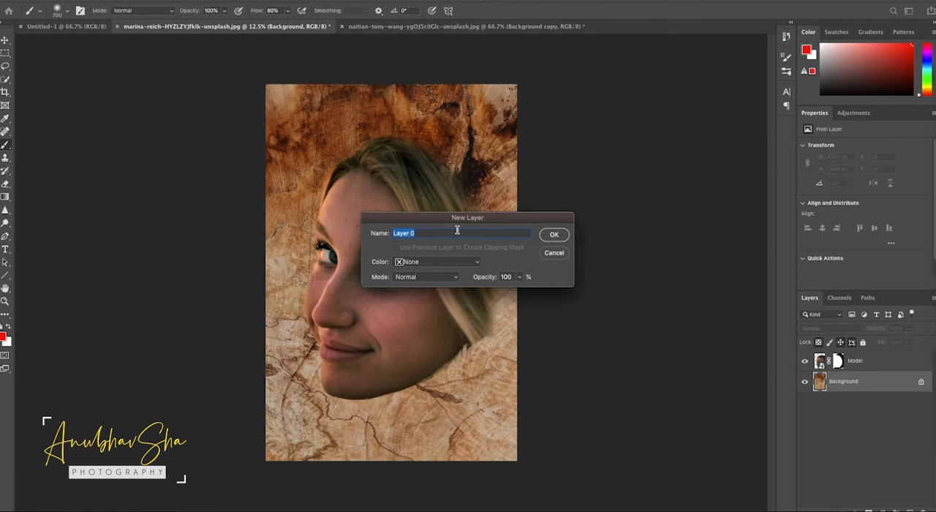
{"action": "left_click", "coordinate": [554, 236]}
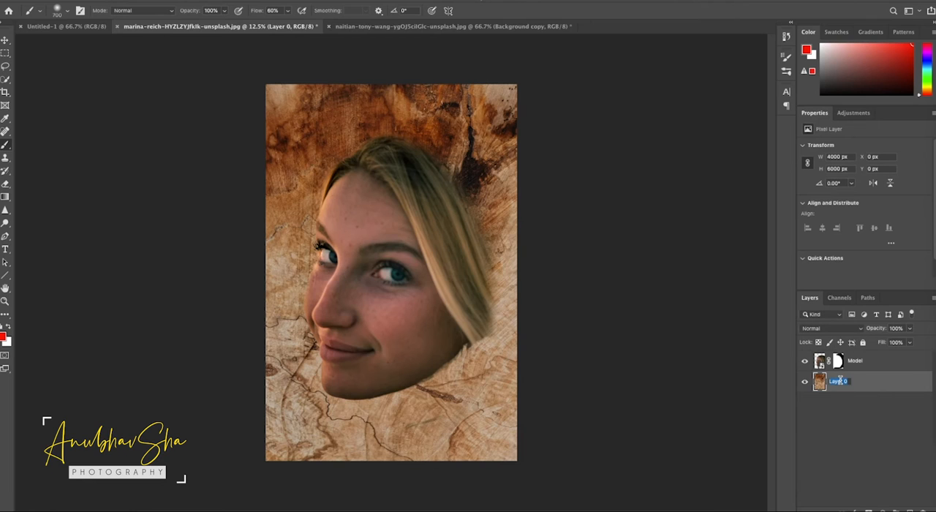
Hide the Model layer and add a Curves adjustment clipped to the background layer
{"action": "left_click", "coordinate": [806, 361]}
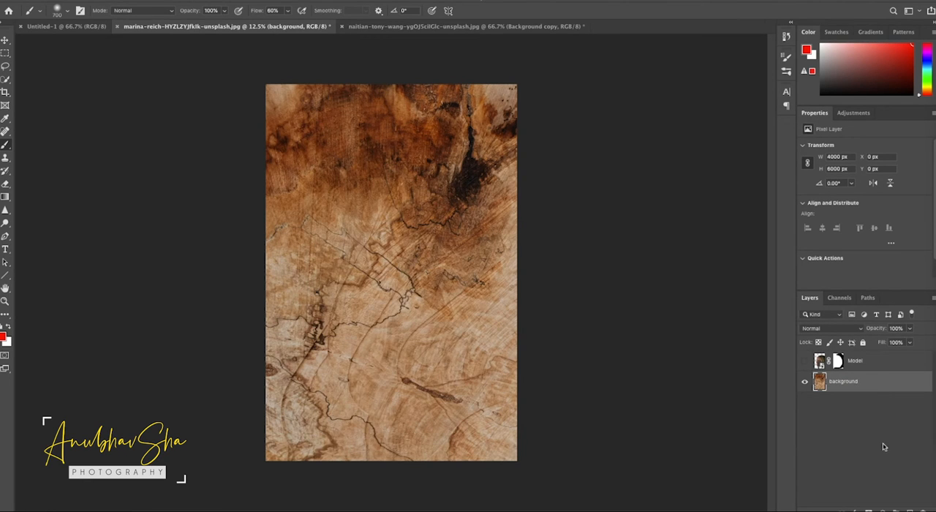
{"action": "left_click", "coordinate": [890, 509]}
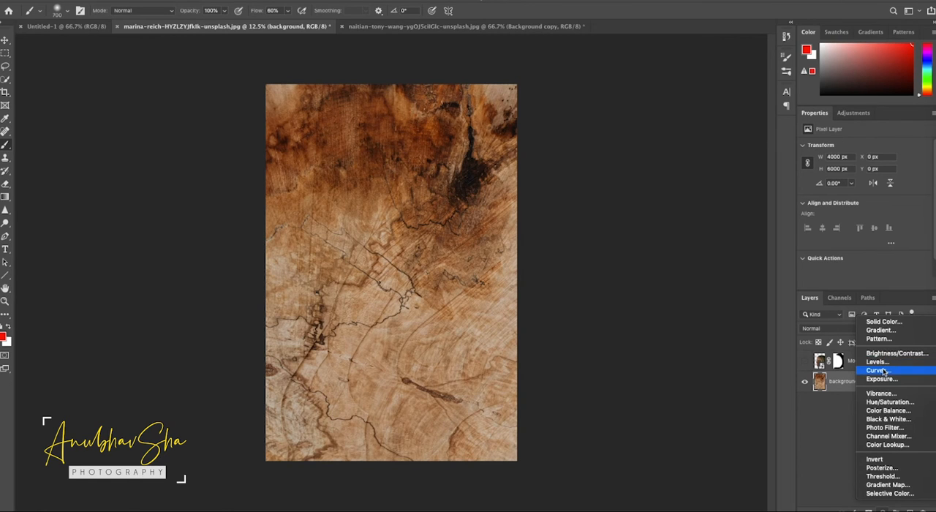
{"action": "left_click", "coordinate": [879, 371]}
{"action": "left_click", "coordinate": [864, 284]}
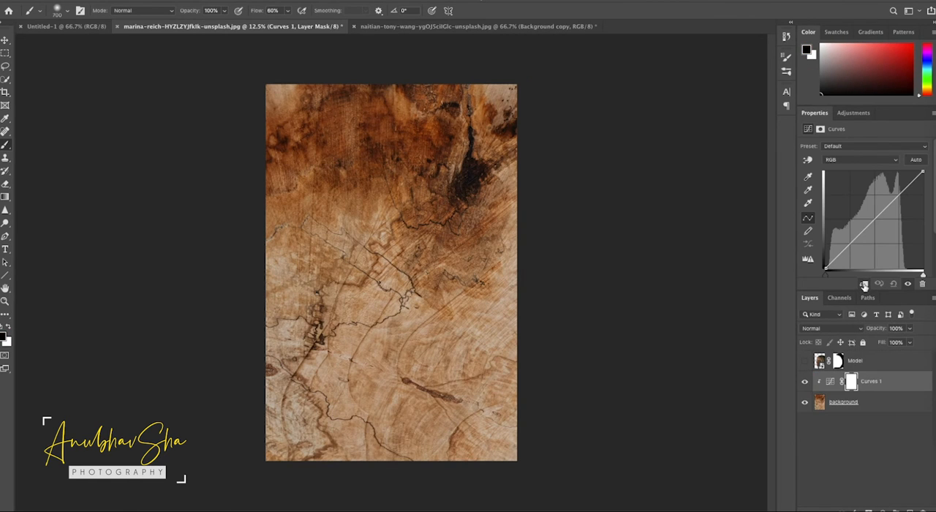
Raise the RGB curve's midtones and slightly lower the Red curve on the wood texture's Curves adjustment
{"action": "left_click", "coordinate": [864, 206]}
{"action": "left_click", "coordinate": [860, 160]}
{"action": "left_click", "coordinate": [834, 167]}
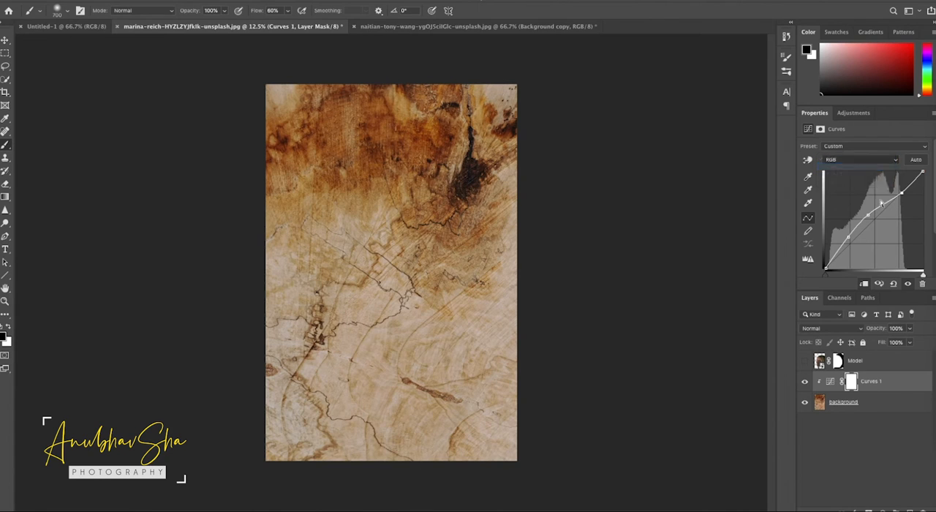
{"action": "left_click", "coordinate": [878, 219]}
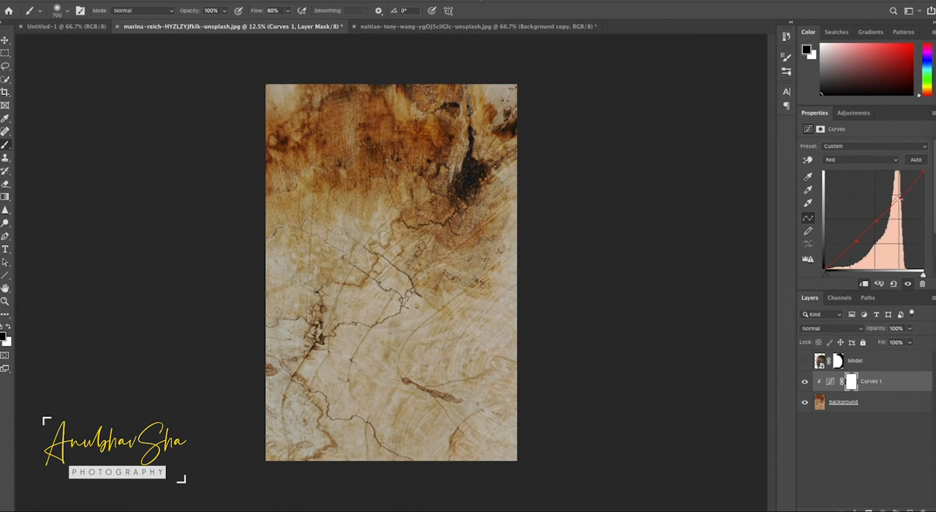
Show the Model layer again and add a Black & White adjustment clipped to it
{"action": "left_click", "coordinate": [805, 361]}
{"action": "left_click", "coordinate": [882, 365]}
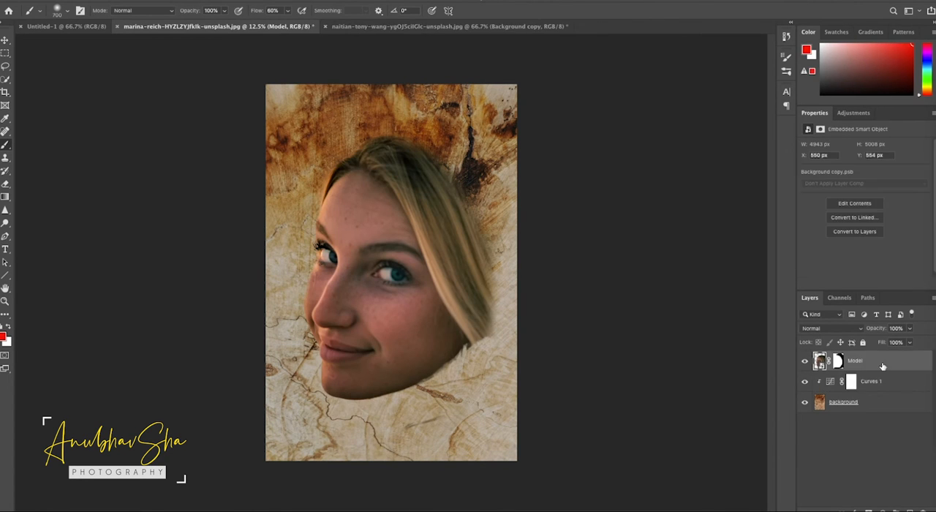
{"action": "left_click", "coordinate": [883, 511]}
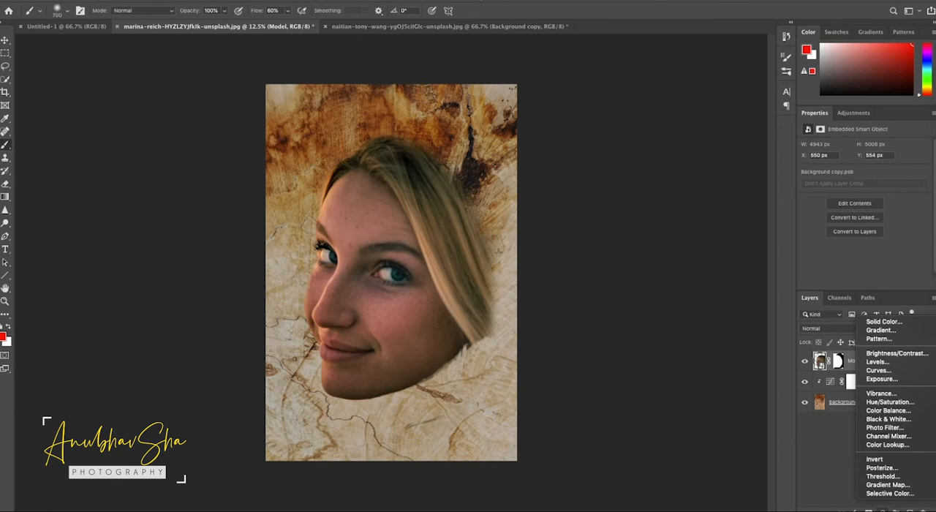
{"action": "left_click", "coordinate": [910, 419]}
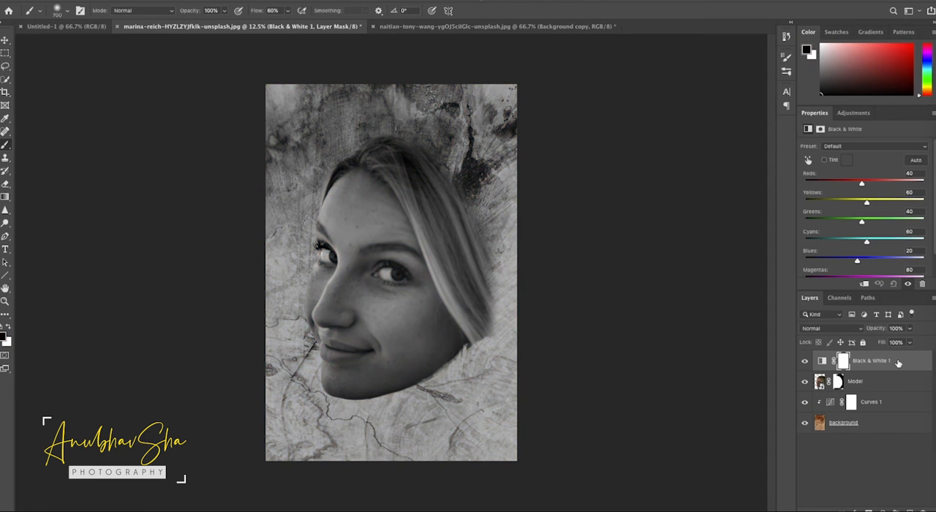
{"action": "left_click", "coordinate": [864, 284]}
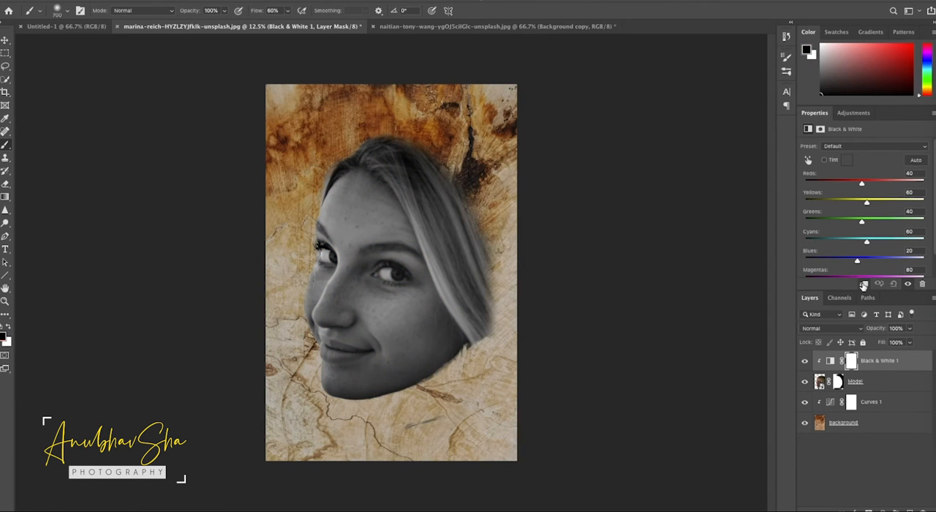
Combine the Model layer and its Black & White adjustment into one smart object
{"action": "left_click", "coordinate": [875, 386]}
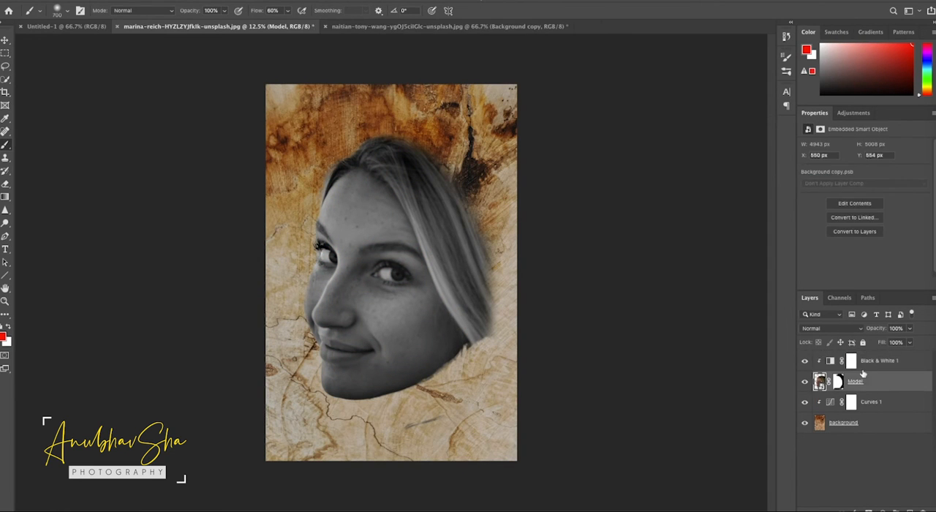
{"action": "left_click", "coordinate": [904, 365], "text": "shift"}
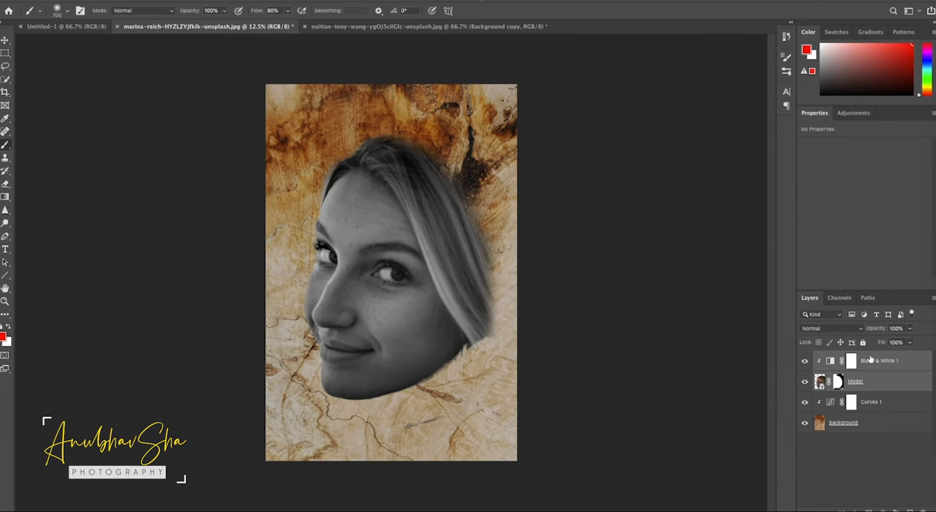
{"action": "right_click", "coordinate": [907, 384]}
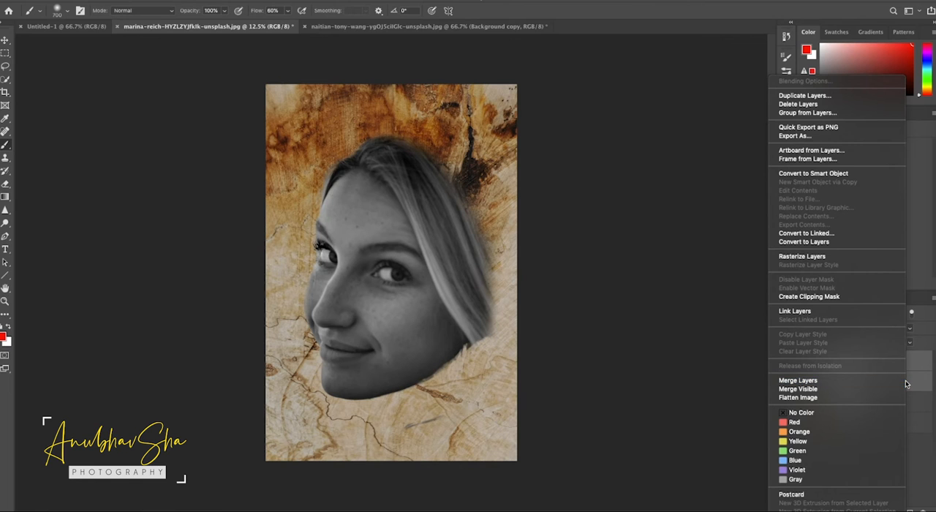
{"action": "left_click", "coordinate": [813, 173]}
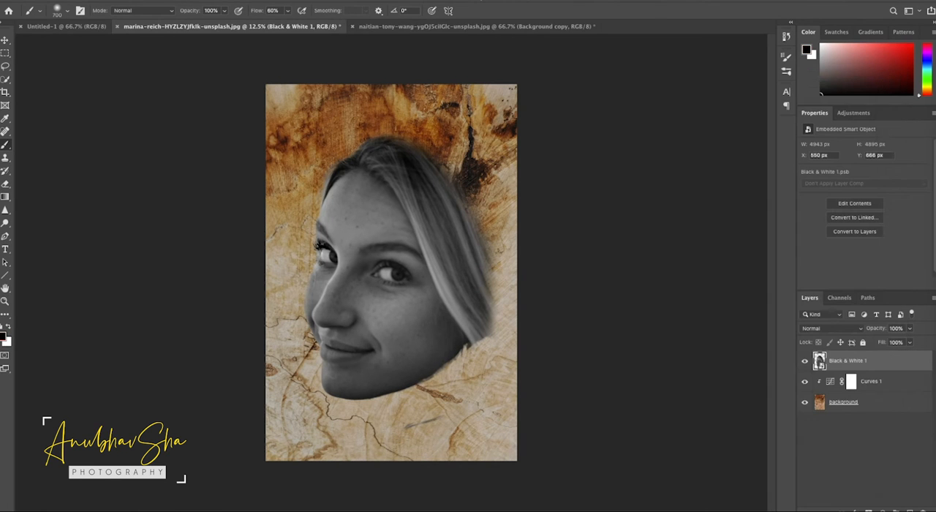
Apply the Filter Gallery's Photocopy sketch filter to the face with Detail 18 and Darkness 30
{"action": "left_click", "coordinate": [228, 2]}
{"action": "left_click", "coordinate": [252, 28]}
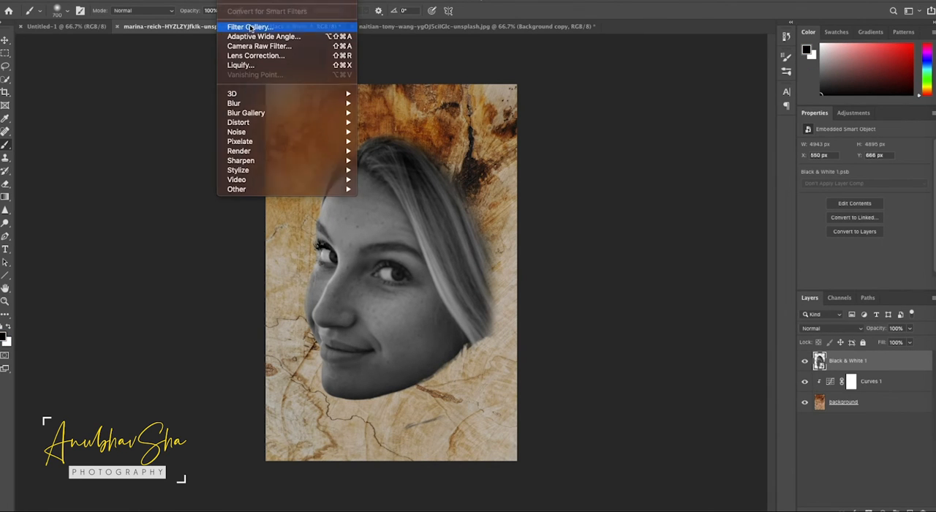
{"action": "left_click", "coordinate": [677, 45]}
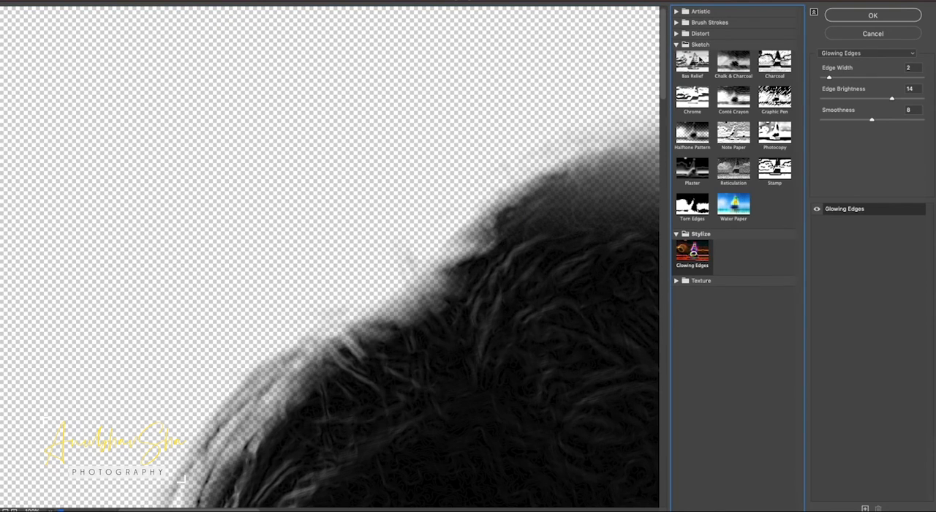
{"action": "left_click", "coordinate": [774, 136]}
{"action": "key", "text": "ctrl+0"}
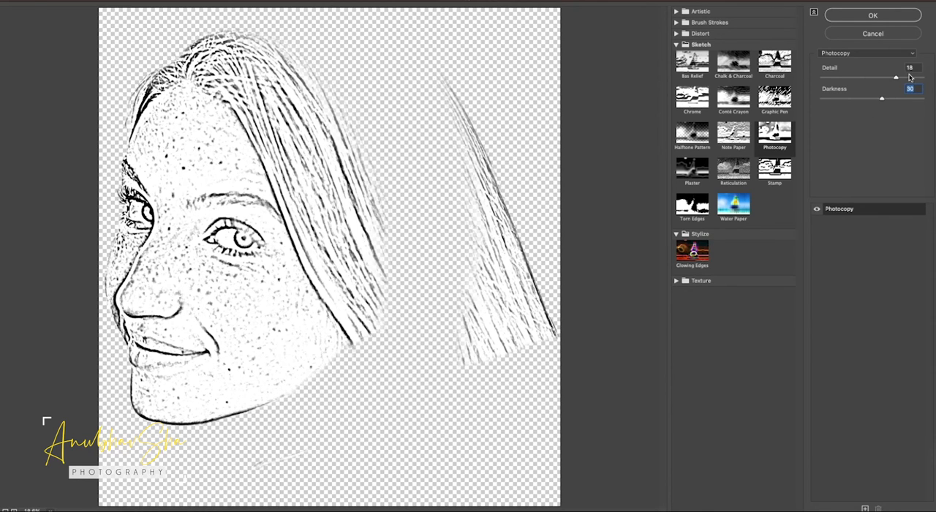
{"action": "left_click", "coordinate": [860, 16]}
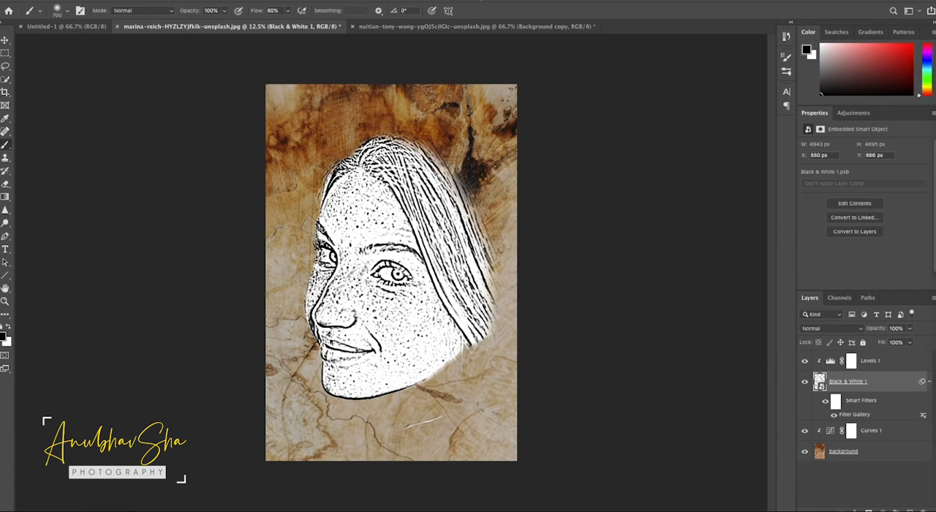
Select the dark tones with Color Range and mask the Black & White 1 layer with them, keeping only the black lines
{"action": "left_click", "coordinate": [197, 1]}
{"action": "left_click", "coordinate": [221, 85]}
{"action": "left_click", "coordinate": [622, 137]}
{"action": "left_click", "coordinate": [605, 241]}
{"action": "left_click_drag", "start_coordinate": [564, 182], "coordinate": [514, 173]}
{"action": "left_click_drag", "start_coordinate": [570, 212], "coordinate": [578, 212]}
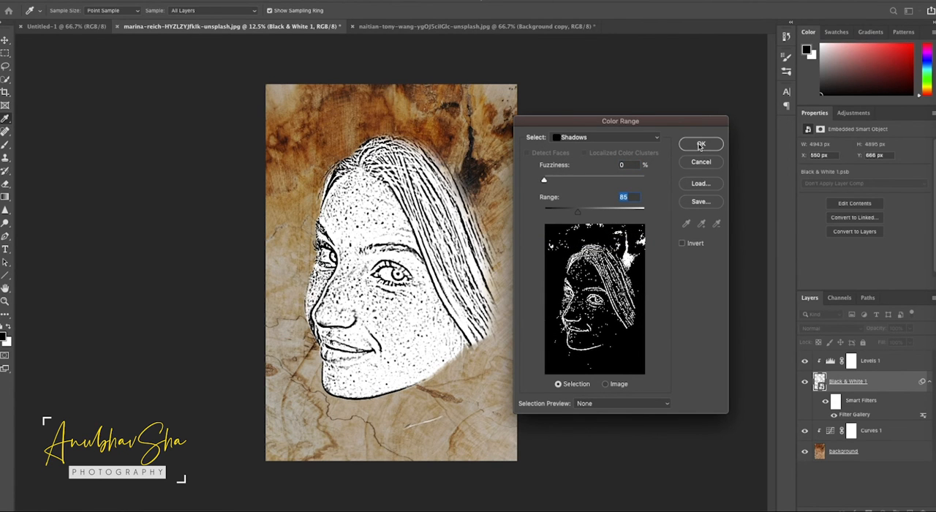
{"action": "left_click", "coordinate": [700, 144]}
{"action": "key", "text": "b"}
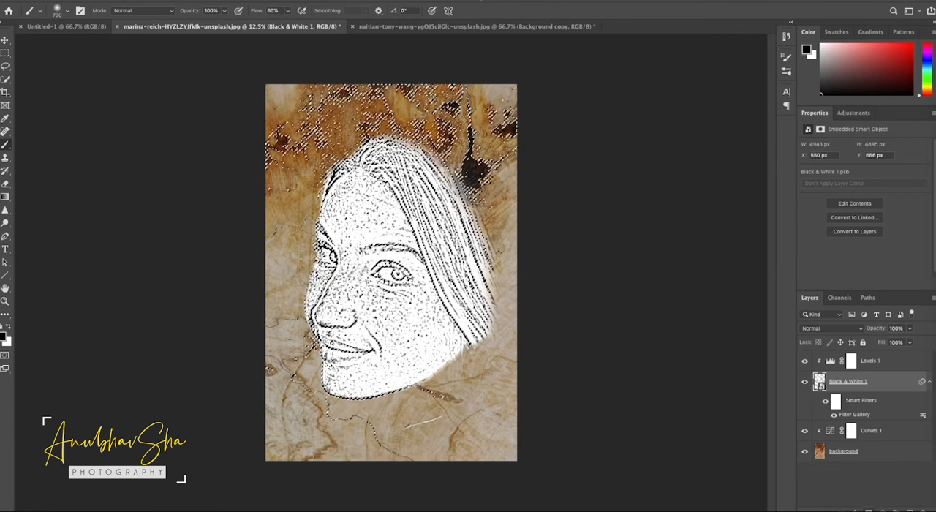
{"action": "left_click", "coordinate": [869, 510]}
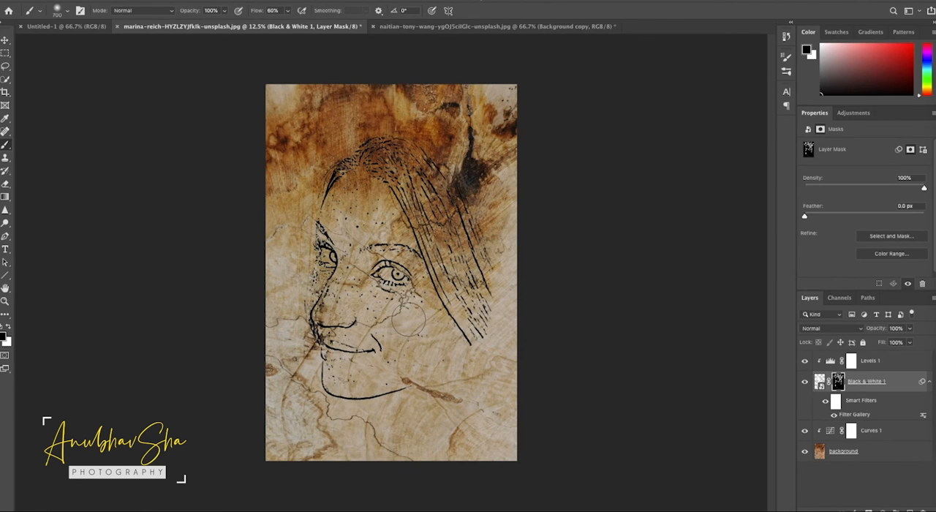
{"action": "key", "text": "ctrl+="}
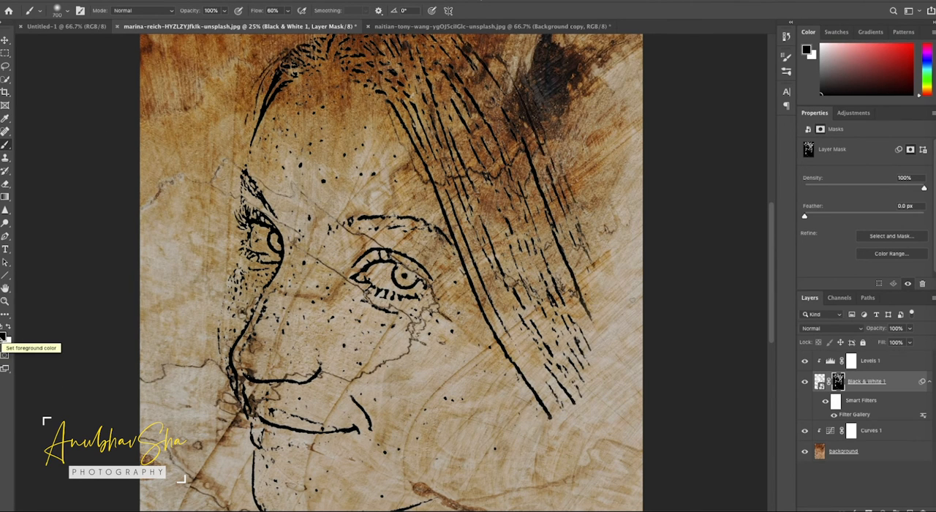
Reduce the brush size to 300 and paint the stray specks on the face out of the Black & White 1 mask
{"action": "key", "text": "bracketleft"}
{"action": "key", "text": "bracketleft"}
{"action": "key", "text": "bracketleft"}
{"action": "key", "text": "bracketleft"}
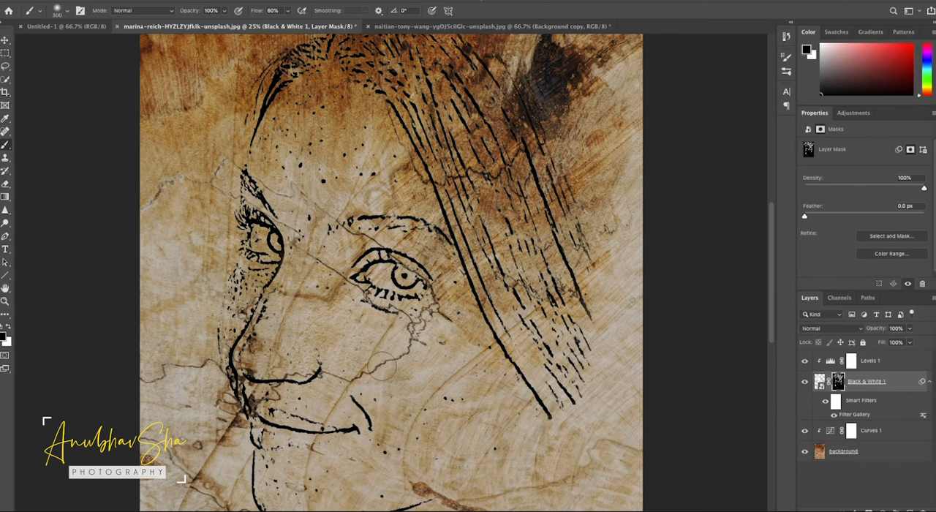
Set the blend mode of the Black & White 1 layer to Soft Light
{"action": "left_click", "coordinate": [819, 381]}
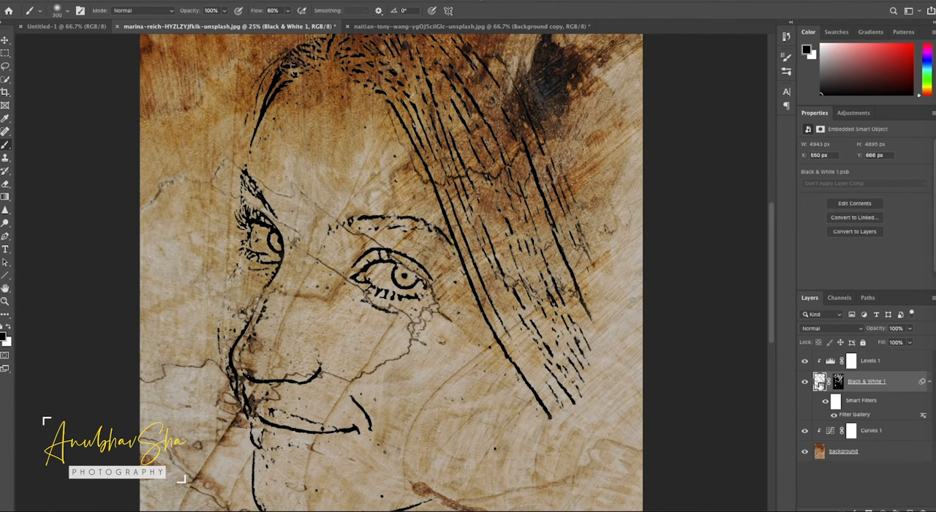
{"action": "left_click", "coordinate": [818, 330]}
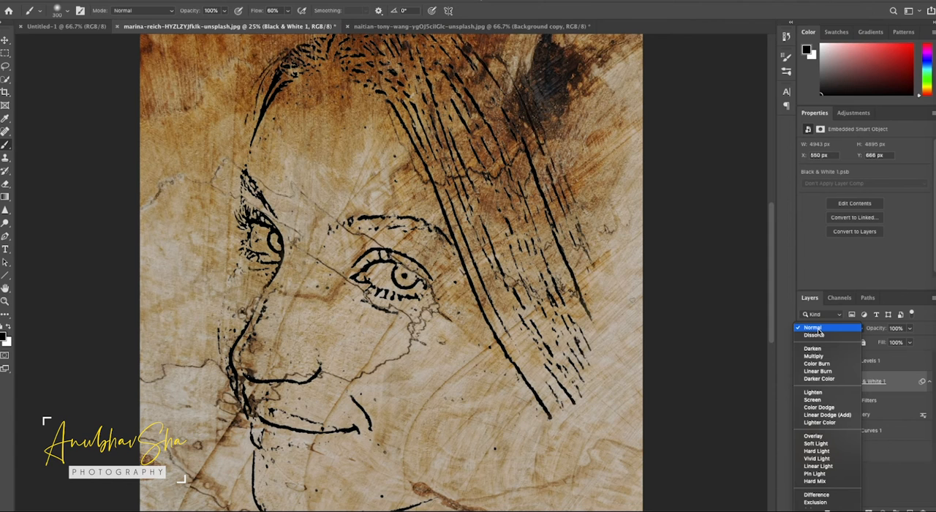
{"action": "left_click", "coordinate": [823, 444]}
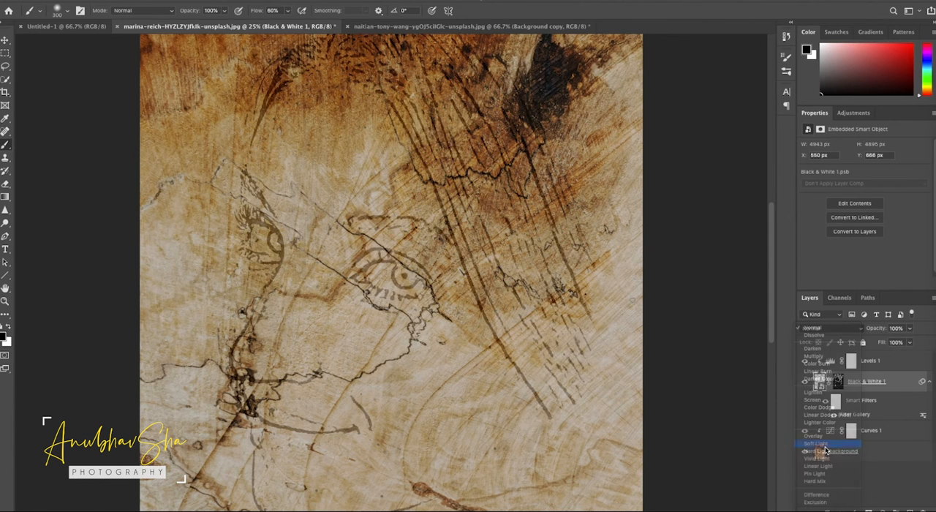
Add a Bevel & Emboss style to the Black & White 1 layer with Size 5 px and Angle 120°
{"action": "key", "text": "ctrl+0"}
{"action": "right_click", "coordinate": [902, 386]}
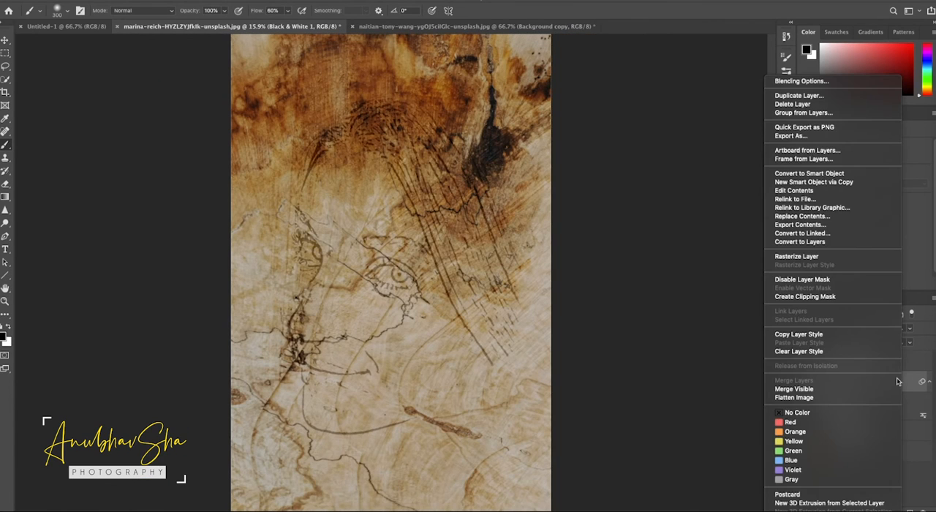
{"action": "left_click", "coordinate": [790, 86]}
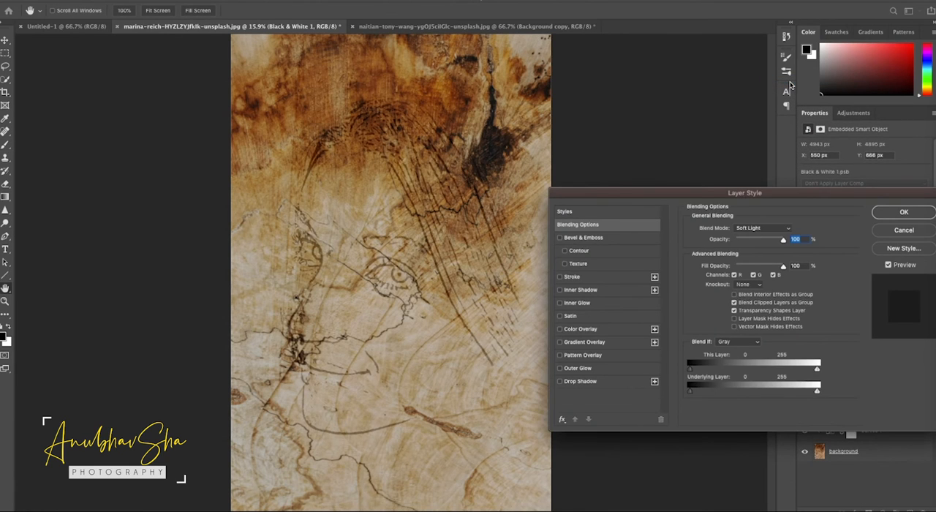
{"action": "left_click", "coordinate": [573, 239]}
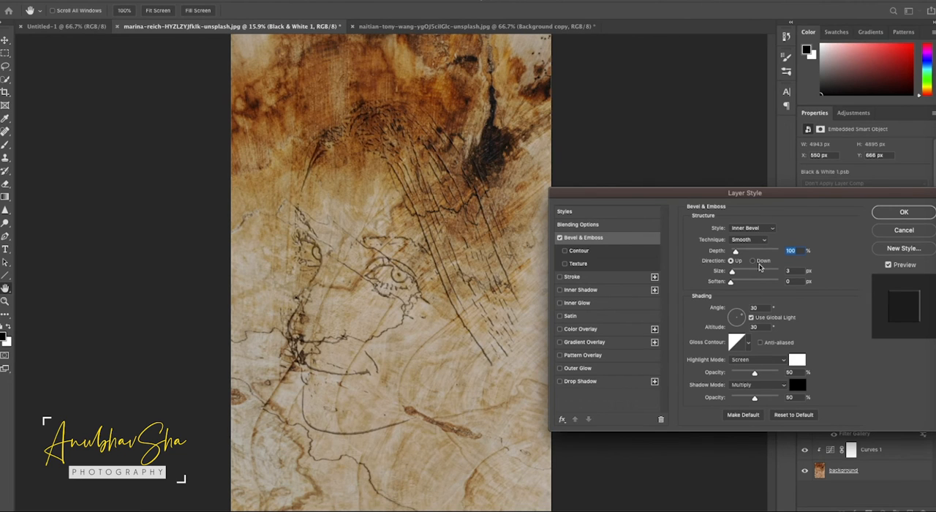
{"action": "mouse_move", "coordinate": [732, 273]}
{"action": "left_mouse_down"}
{"action": "mouse_move", "coordinate": [748, 274]}
{"action": "mouse_move", "coordinate": [733, 273]}
{"action": "left_mouse_up"}
{"action": "left_click", "coordinate": [732, 282]}
{"action": "left_click", "coordinate": [734, 313]}
Set the bevel's highlight to Linear Dodge (Add) and its shadow to Linear Burn, both at 35% opacity, and apply the style
{"action": "left_click", "coordinate": [785, 361]}
{"action": "left_click", "coordinate": [769, 376]}
{"action": "double_click", "coordinate": [789, 372]}
{"action": "mouse_move", "coordinate": [755, 374]}
{"action": "left_mouse_down"}
{"action": "mouse_move", "coordinate": [780, 375]}
{"action": "mouse_move", "coordinate": [731, 374]}
{"action": "mouse_move", "coordinate": [748, 375]}
{"action": "mouse_move", "coordinate": [748, 399]}
{"action": "left_mouse_up"}
{"action": "left_click", "coordinate": [767, 385]}
{"action": "left_click", "coordinate": [760, 408]}
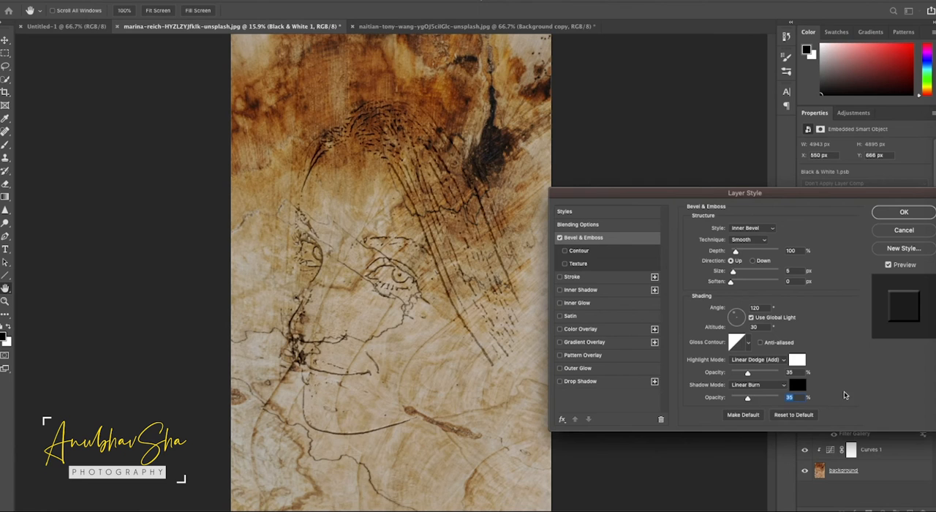
{"action": "left_click", "coordinate": [904, 212]}
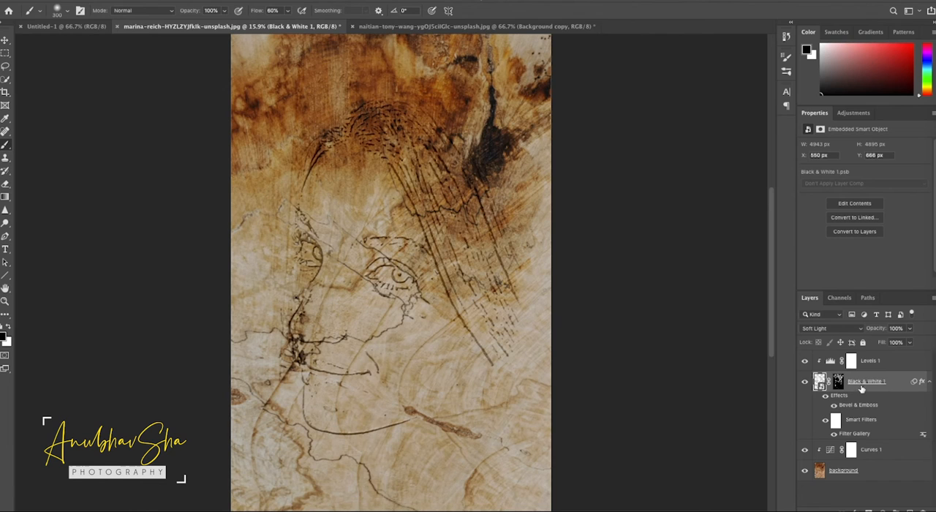
Group the Levels 1 and Black & White 1 layers, duplicate the group and set the copy's opacity to 24%
{"action": "left_click", "coordinate": [892, 364]}
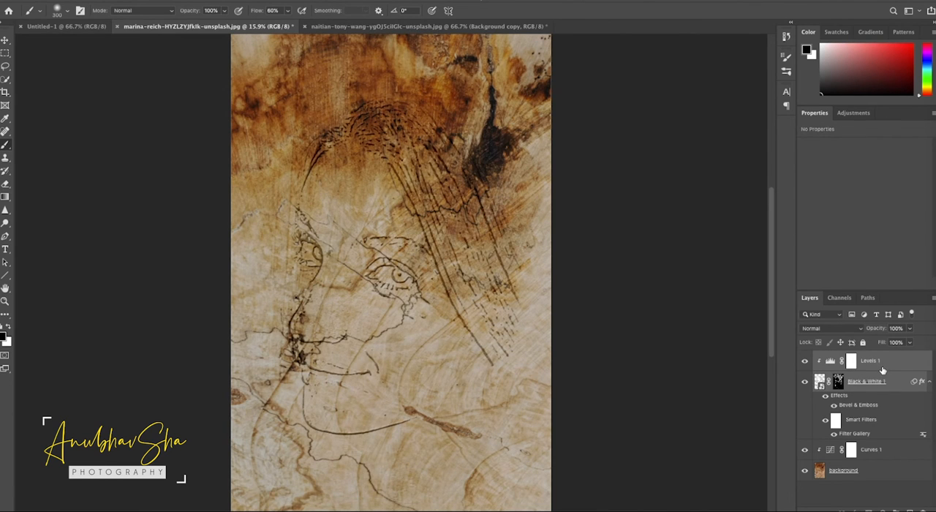
{"action": "key", "text": "ctrl+g"}
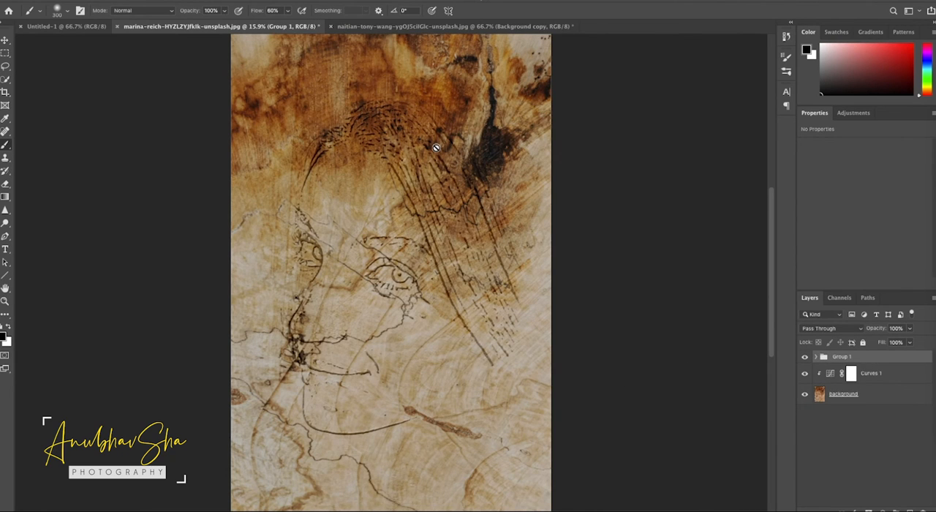
{"action": "key", "text": "ctrl+j"}
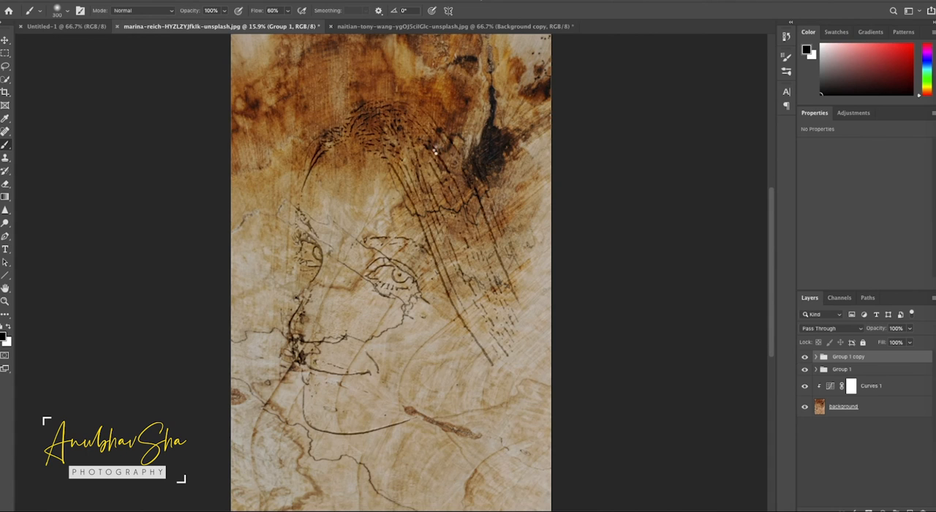
{"action": "left_click_drag", "start_coordinate": [882, 329], "coordinate": [875, 331]}
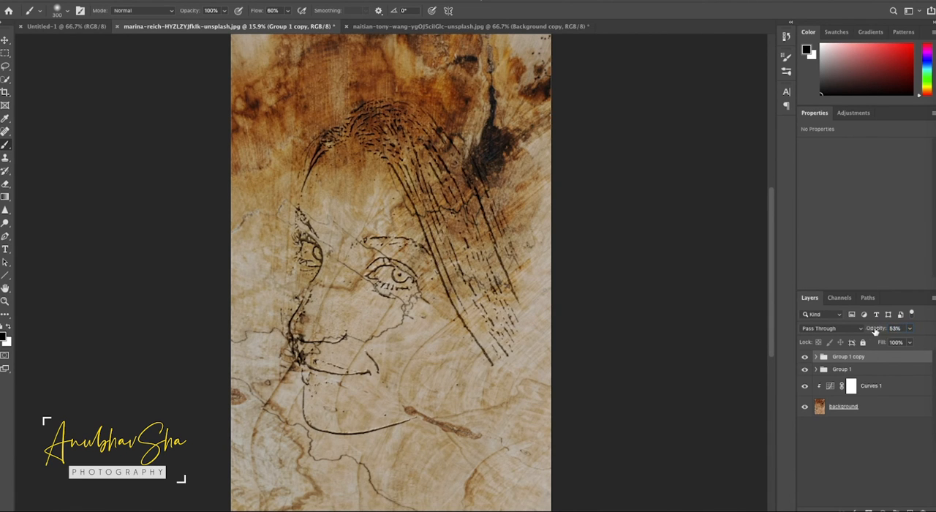
Rotate and enlarge the background wood texture so its lighter grain lies behind the face and hair and still fills the canvas
{"action": "left_click", "coordinate": [880, 408]}
{"action": "key", "text": "ctrl+t"}
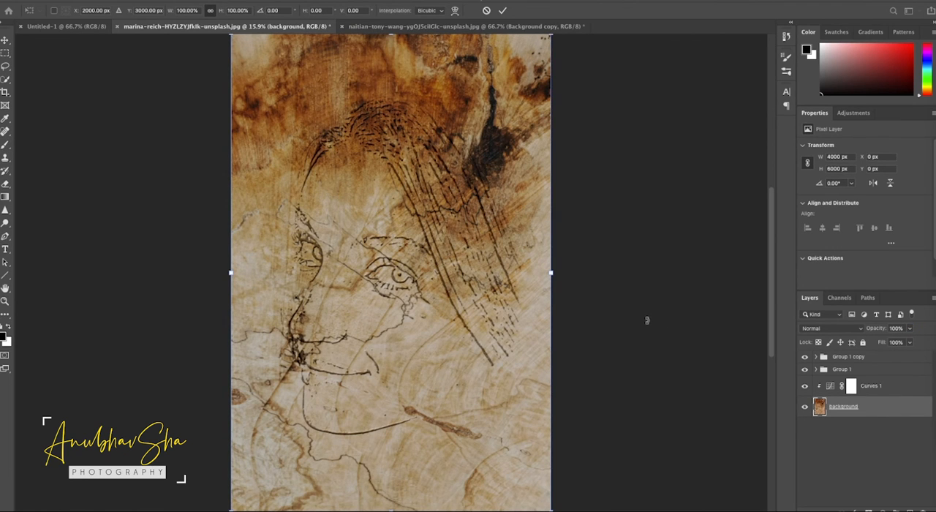
{"action": "key", "text": "ctrl+minus"}
{"action": "key", "text": "ctrl+minus"}
{"action": "left_click_drag", "start_coordinate": [496, 128], "coordinate": [256, 362]}
{"action": "left_click_drag", "start_coordinate": [473, 399], "coordinate": [578, 506]}
{"action": "mouse_move", "coordinate": [572, 172]}
{"action": "left_mouse_down"}
{"action": "mouse_move", "coordinate": [621, 192]}
{"action": "mouse_move", "coordinate": [618, 140]}
{"action": "left_mouse_up"}
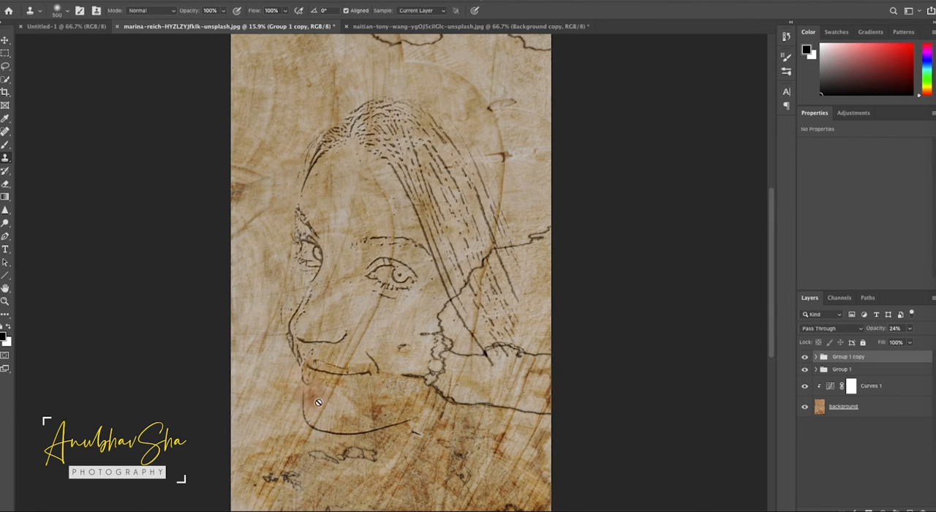
Add a Levels adjustment above the groups with input levels 38, 0.78 and 227
{"action": "left_click", "coordinate": [883, 510]}
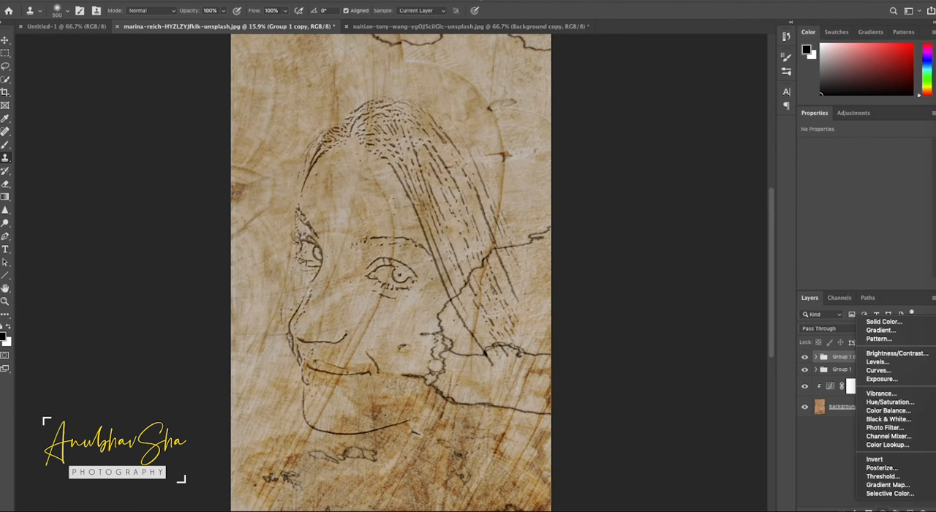
{"action": "left_click", "coordinate": [877, 362]}
{"action": "left_click_drag", "start_coordinate": [818, 220], "coordinate": [835, 227]}
{"action": "left_click_drag", "start_coordinate": [880, 223], "coordinate": [887, 222]}
{"action": "left_click_drag", "start_coordinate": [926, 221], "coordinate": [915, 222]}
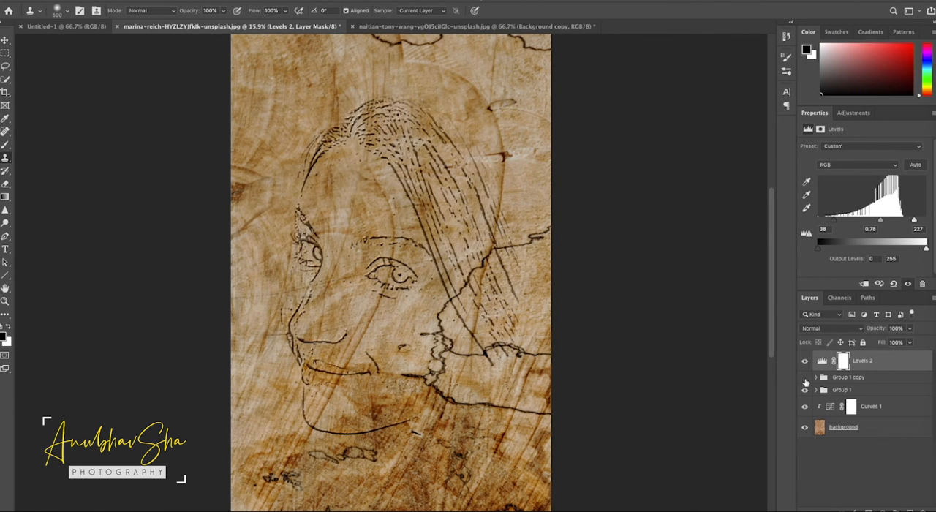